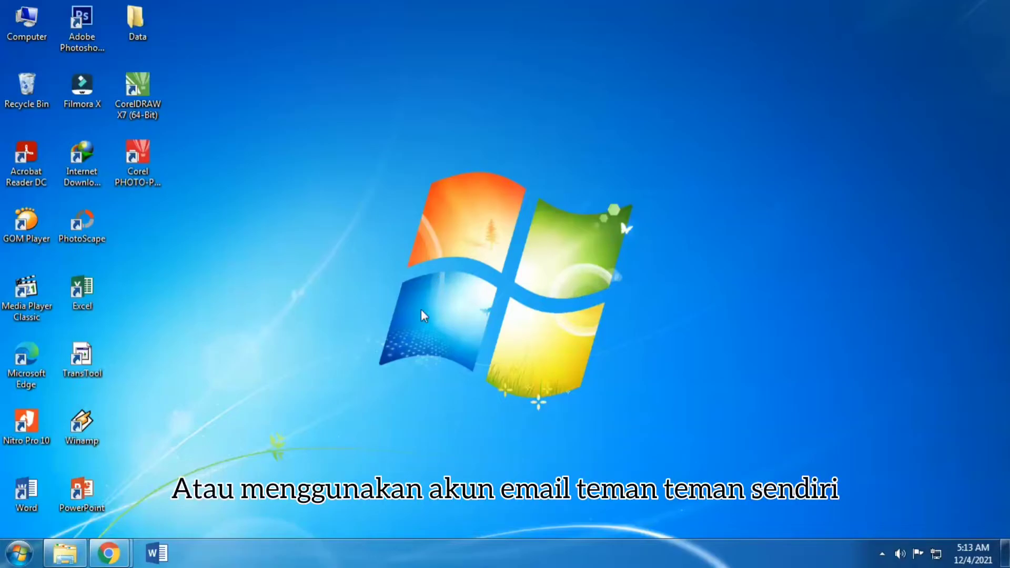
Switch to the Chrome window showing YouTube and open the account settings (Setelan)
mouse_move(108, 553)
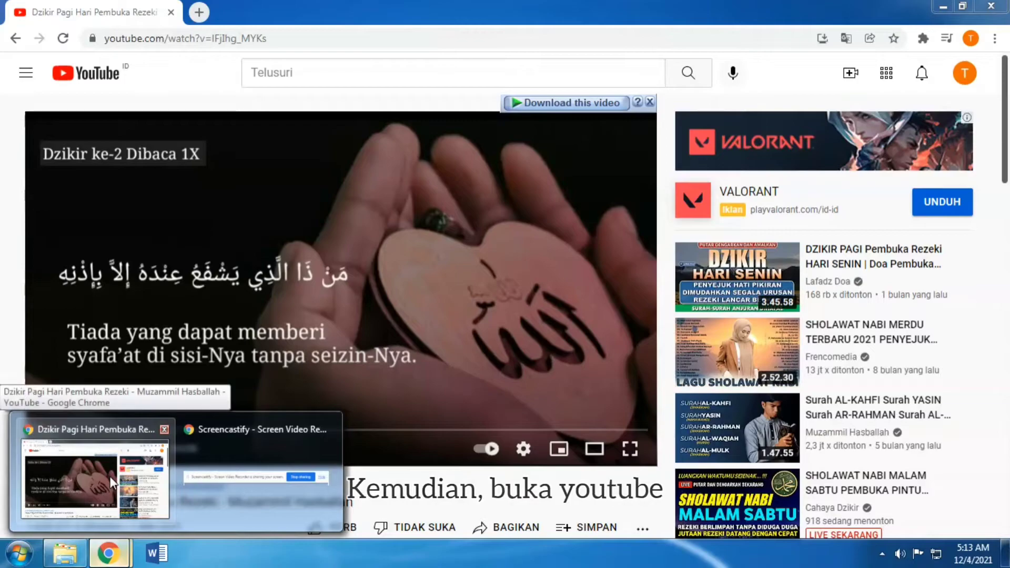
click(112, 481)
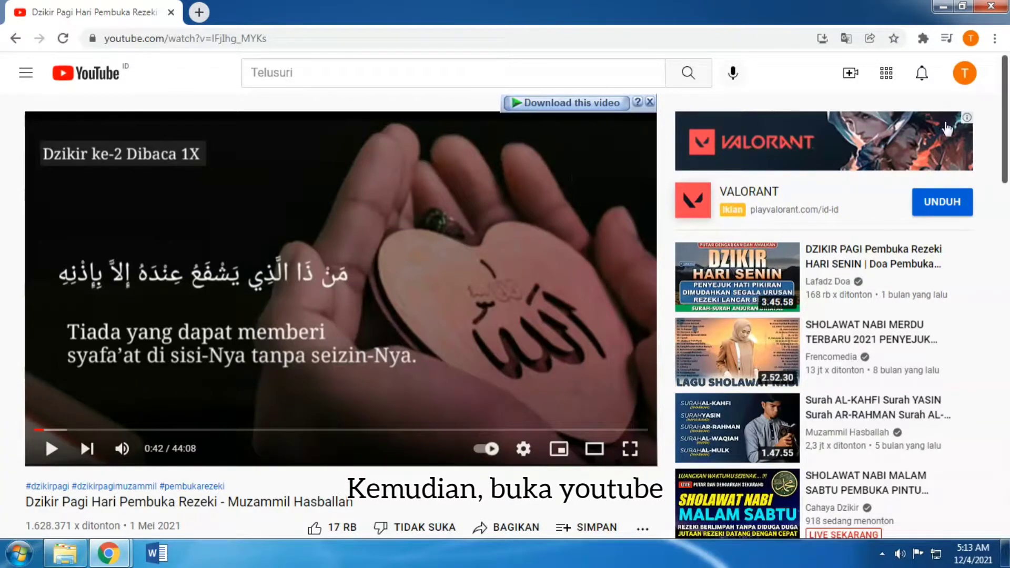
click(966, 77)
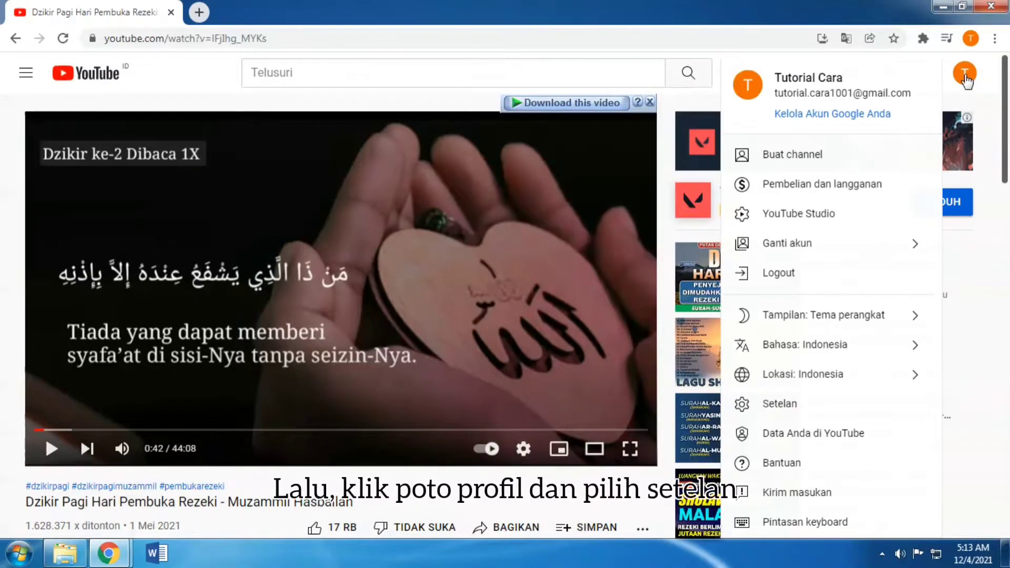
scroll(801, 212, down, 2)
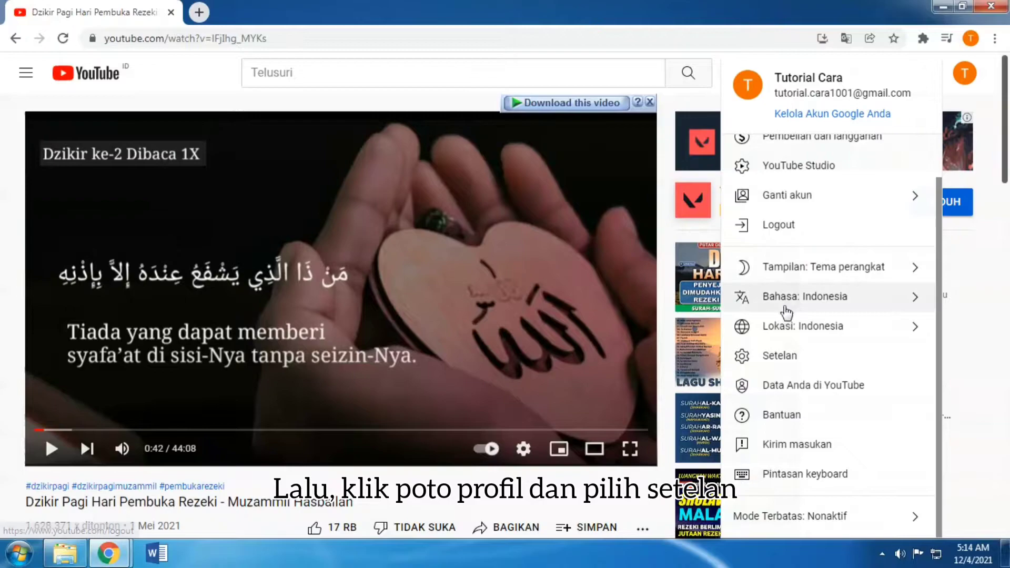
click(808, 359)
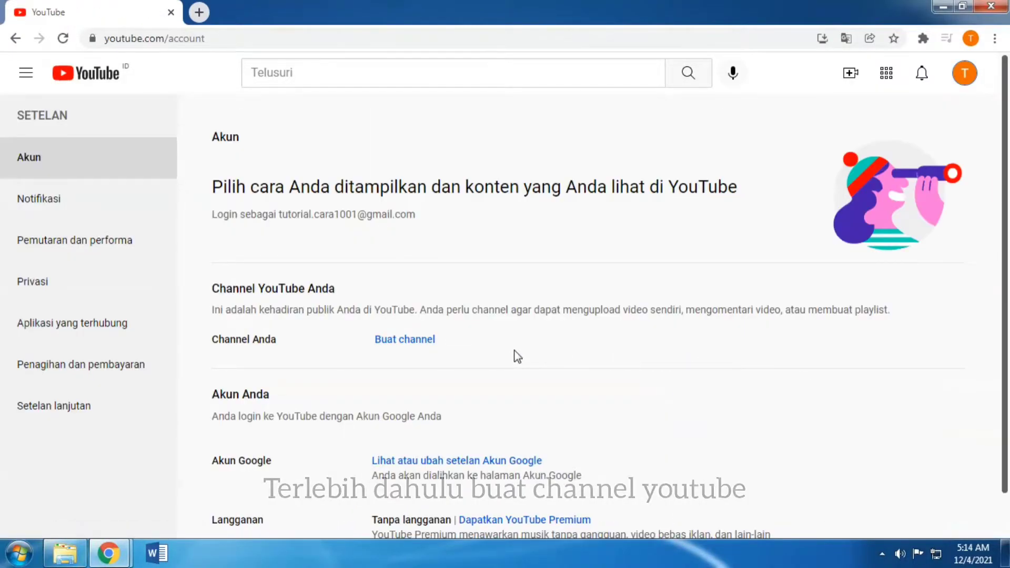
Create the account's first YouTube channel, keeping the suggested profile name and default picture
click(395, 342)
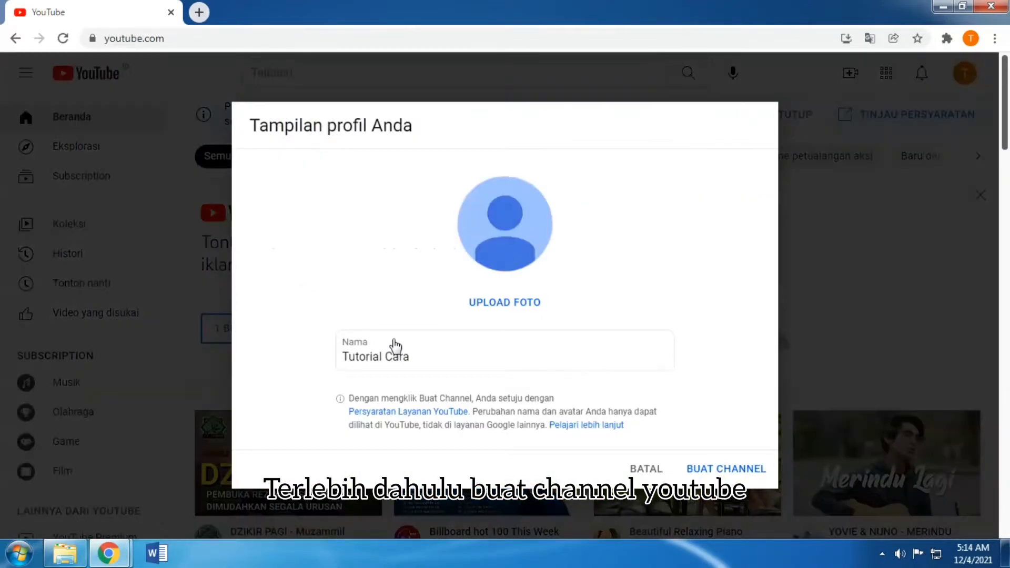
click(720, 469)
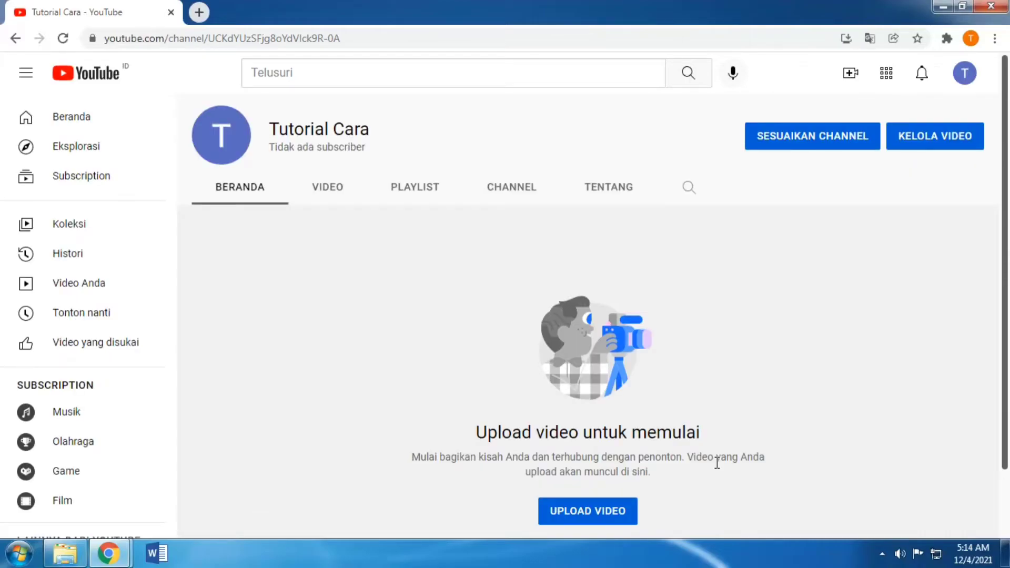
click(818, 147)
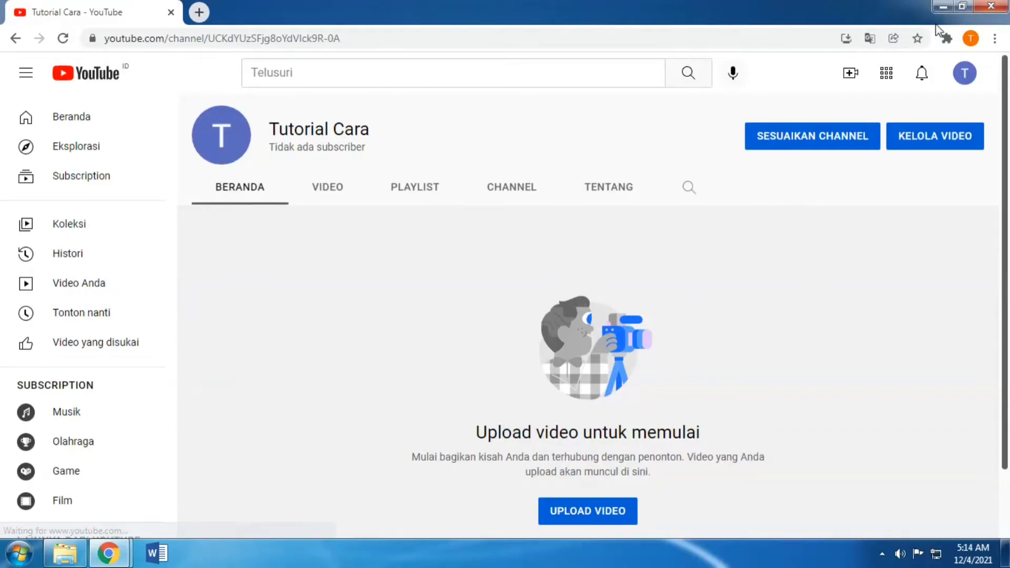
Return to the YouTube account settings and start creating an additional channel (Buat channel baru)
click(963, 78)
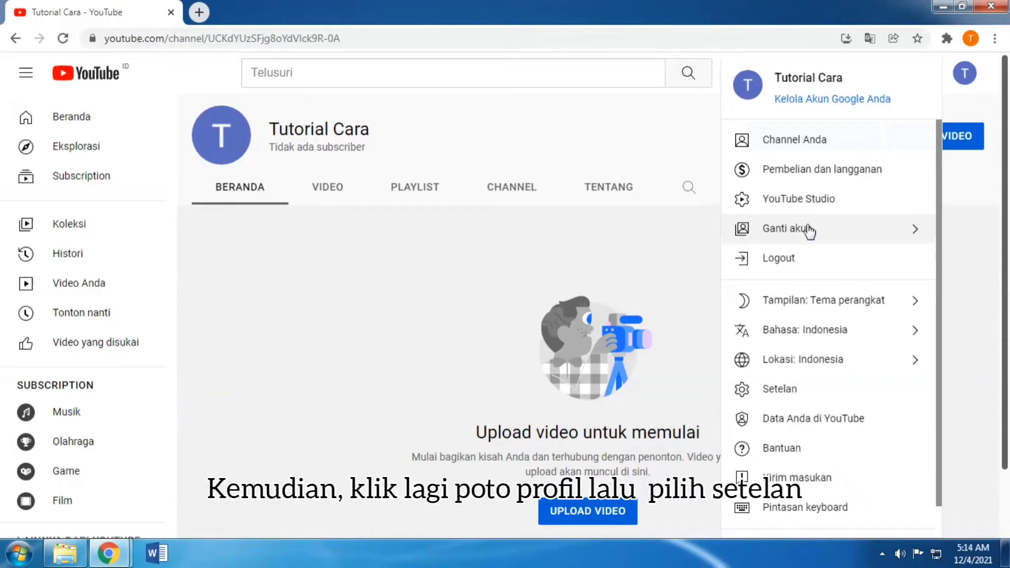
scroll(809, 230, down, 1)
click(826, 356)
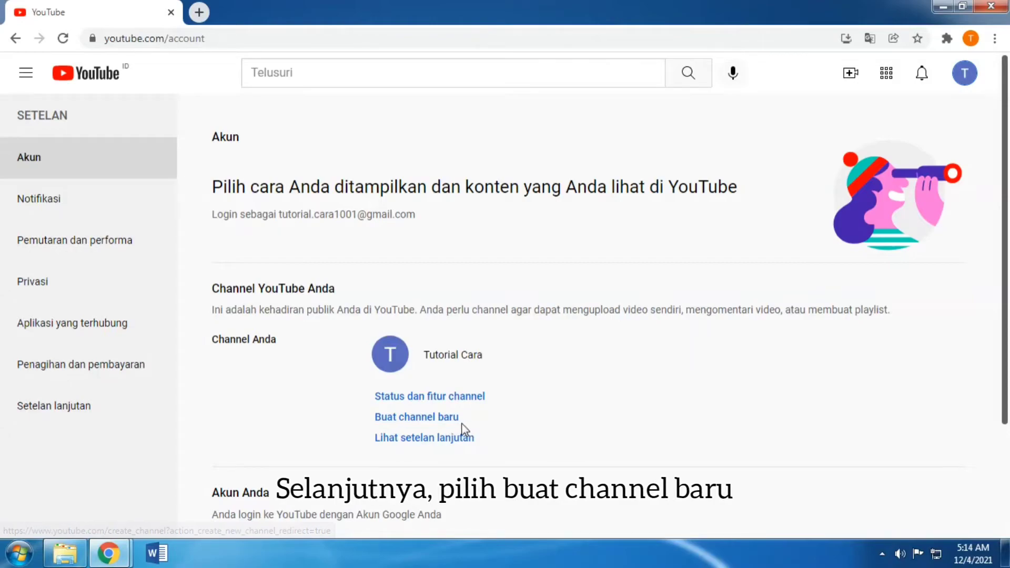
click(451, 421)
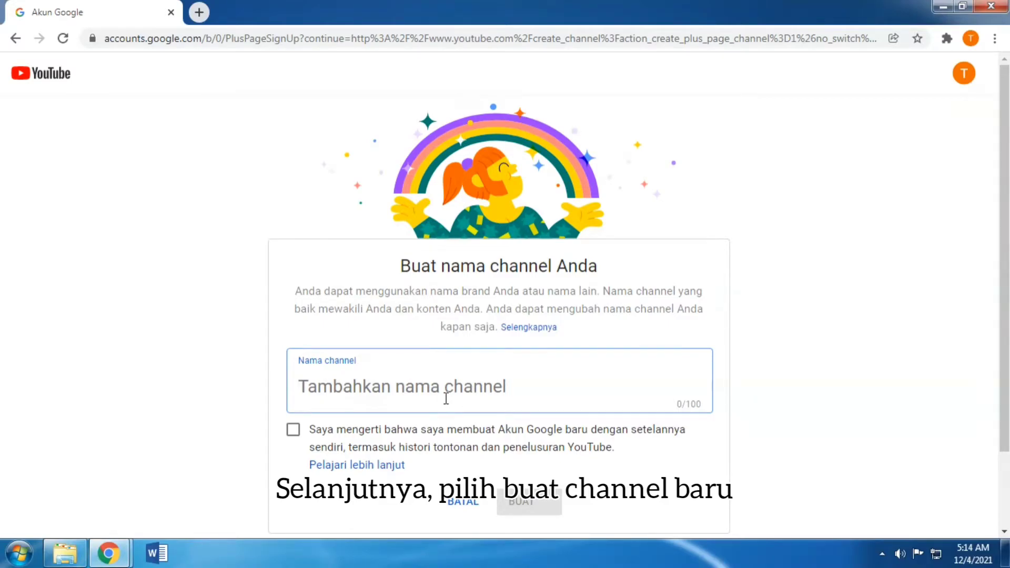
Name the new channel "Tutorial 001", accept the new Google account acknowledgement, create it, and dismiss the translation popup
text(tu)
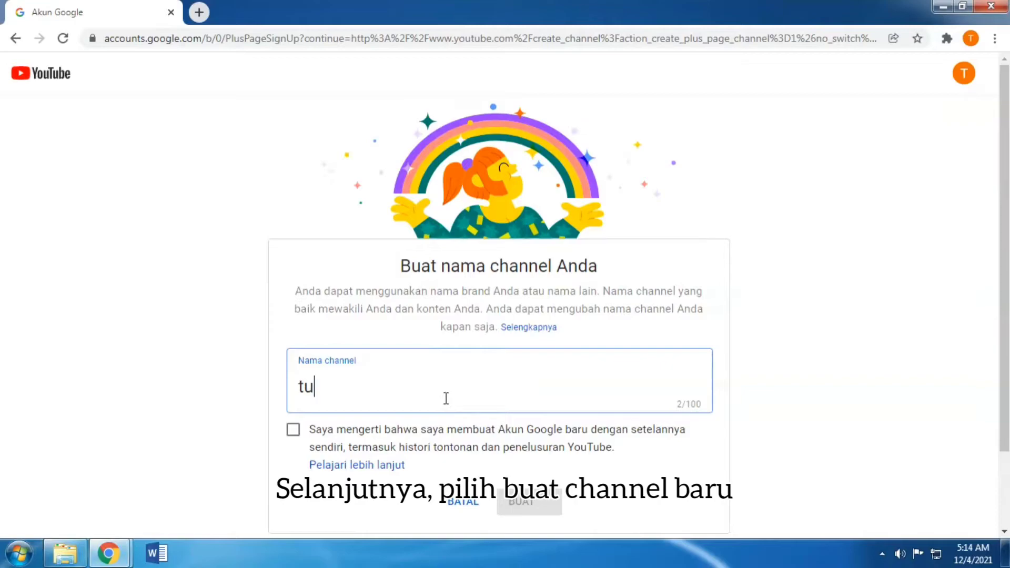
key(BackSpace)
key(BackSpace)
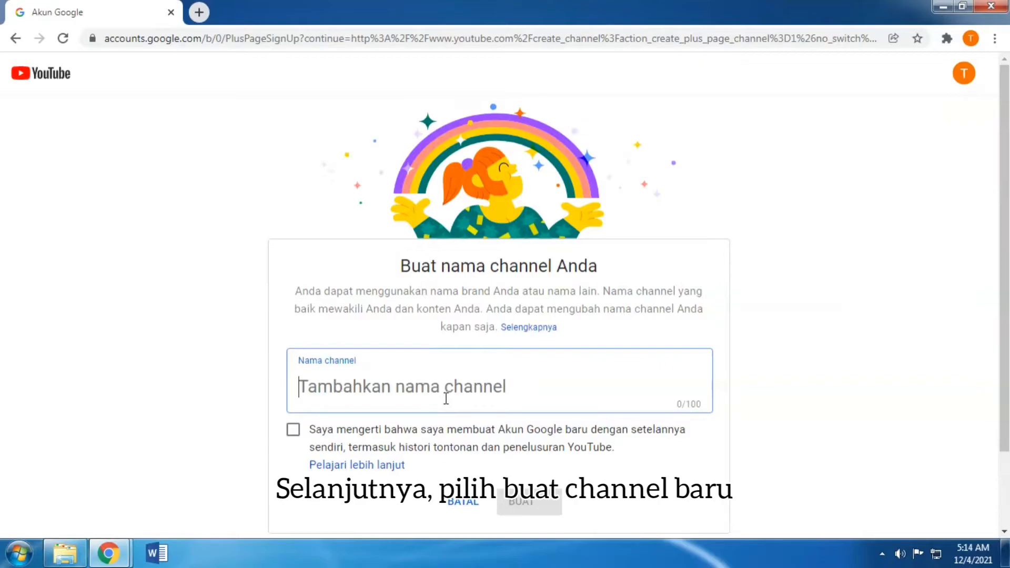
text(Tut)
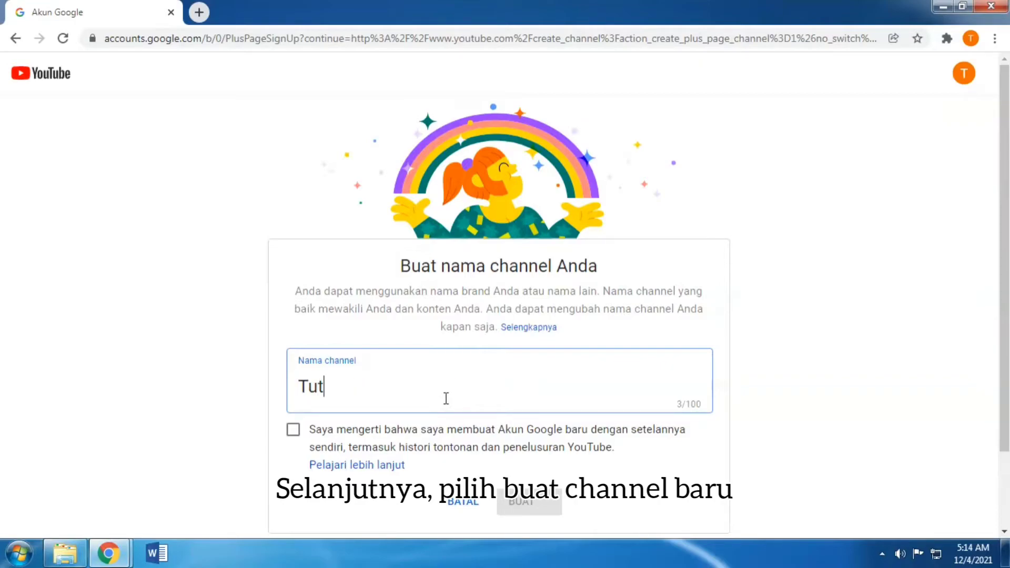
text(orial 001)
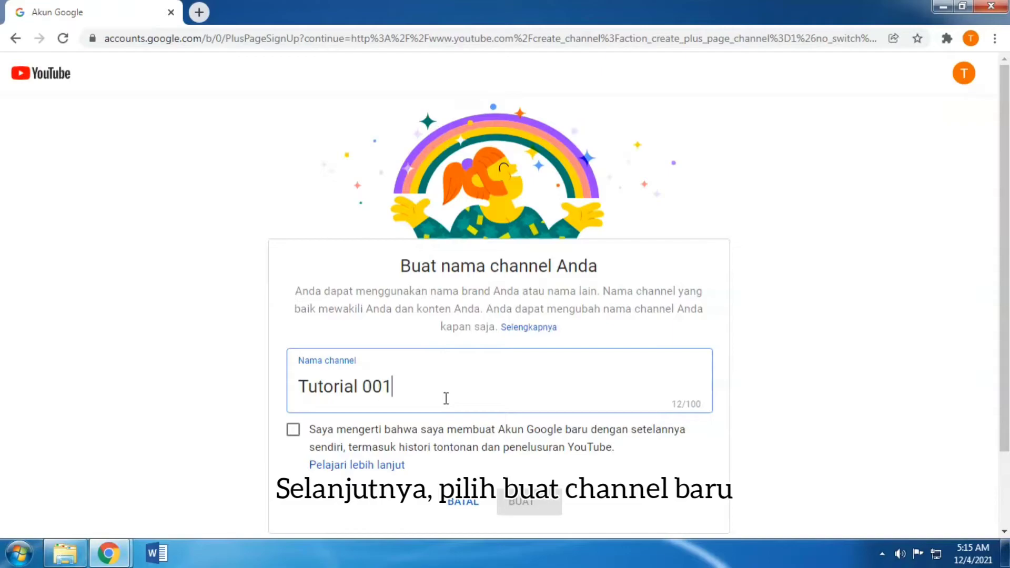
click(294, 430)
click(547, 509)
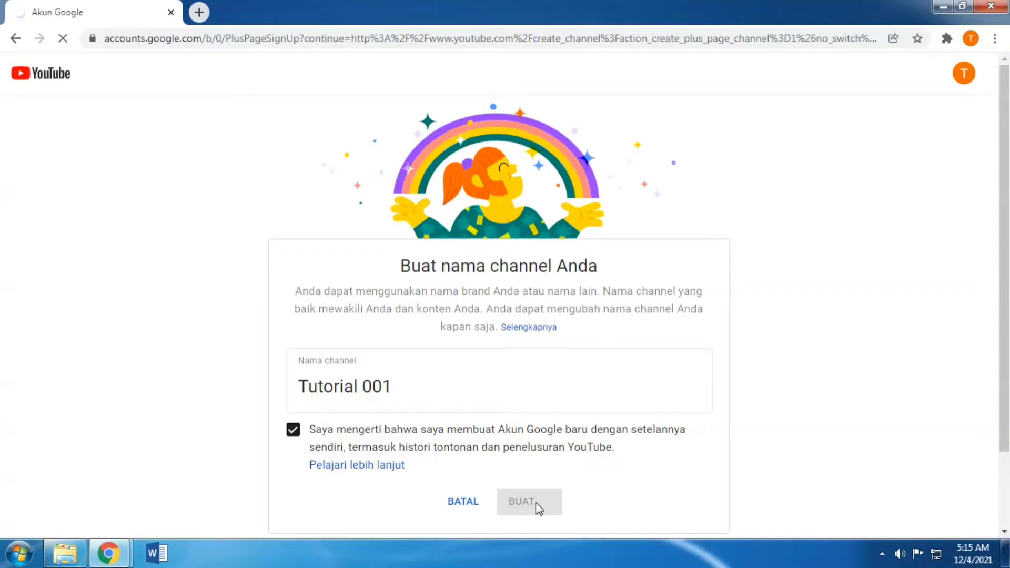
scroll(542, 499, down, 2)
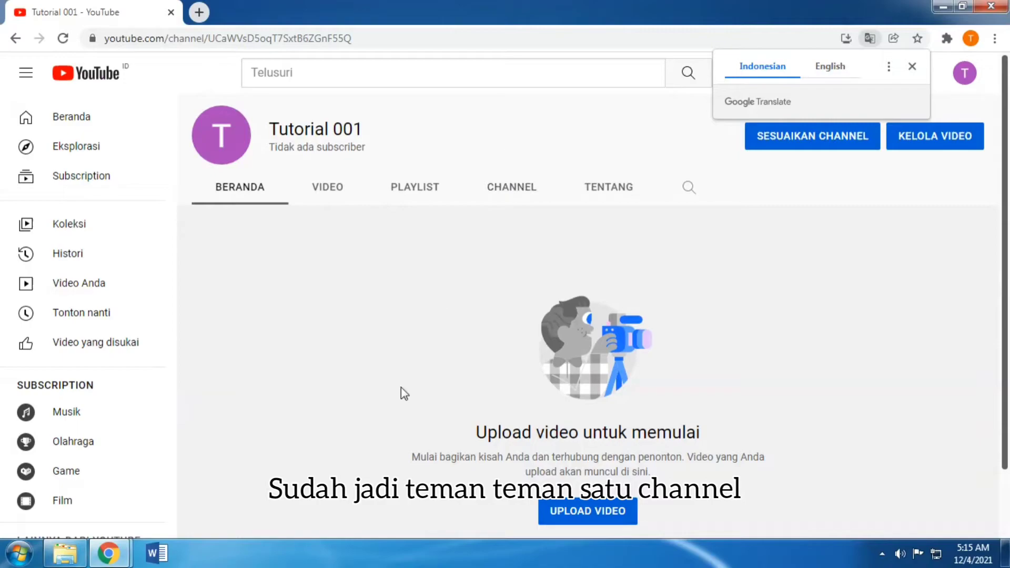
click(387, 281)
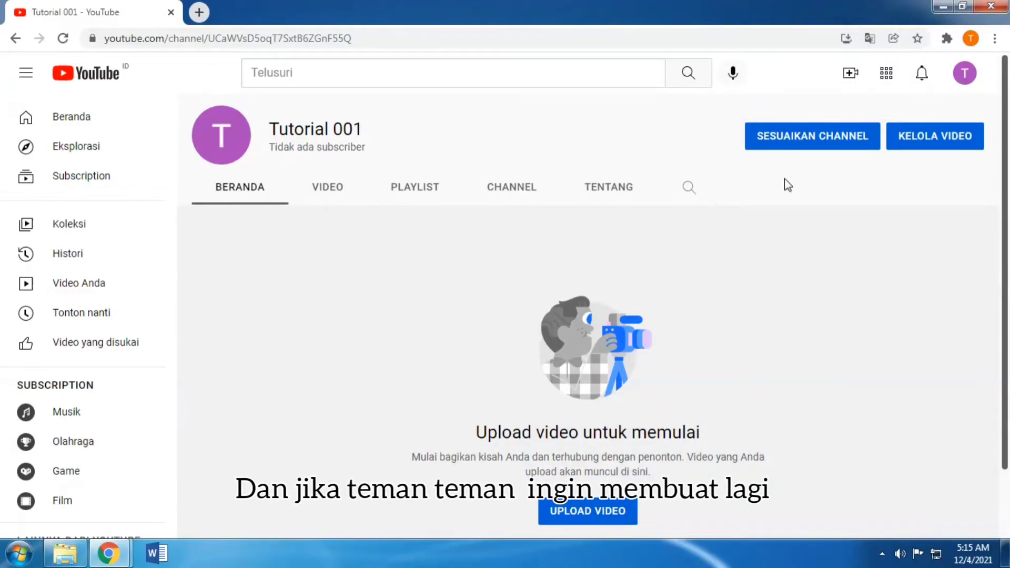
From the Tutorial 001 channel's settings, open the channel management page and start creating another channel
click(967, 79)
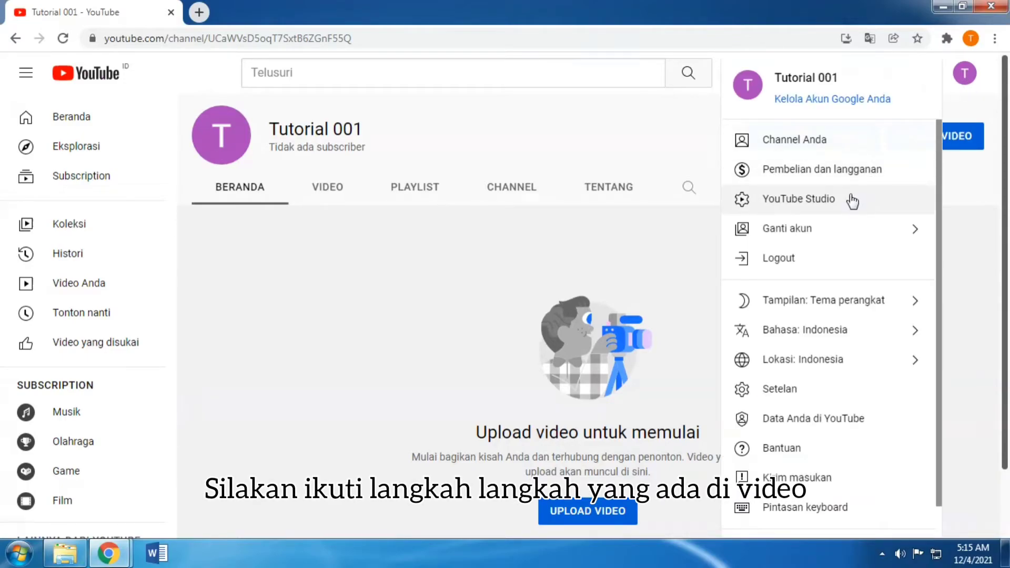
click(833, 390)
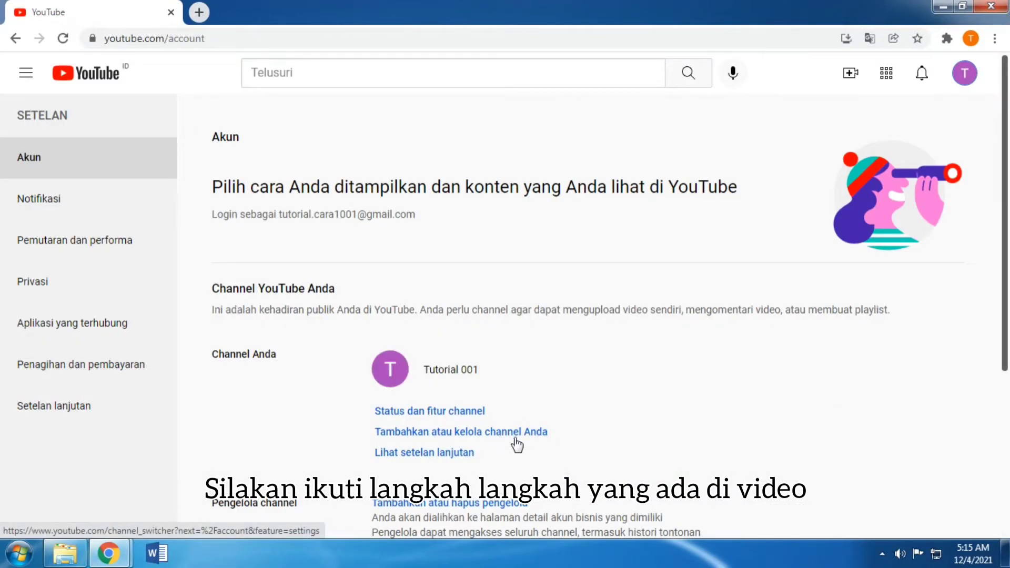
click(546, 433)
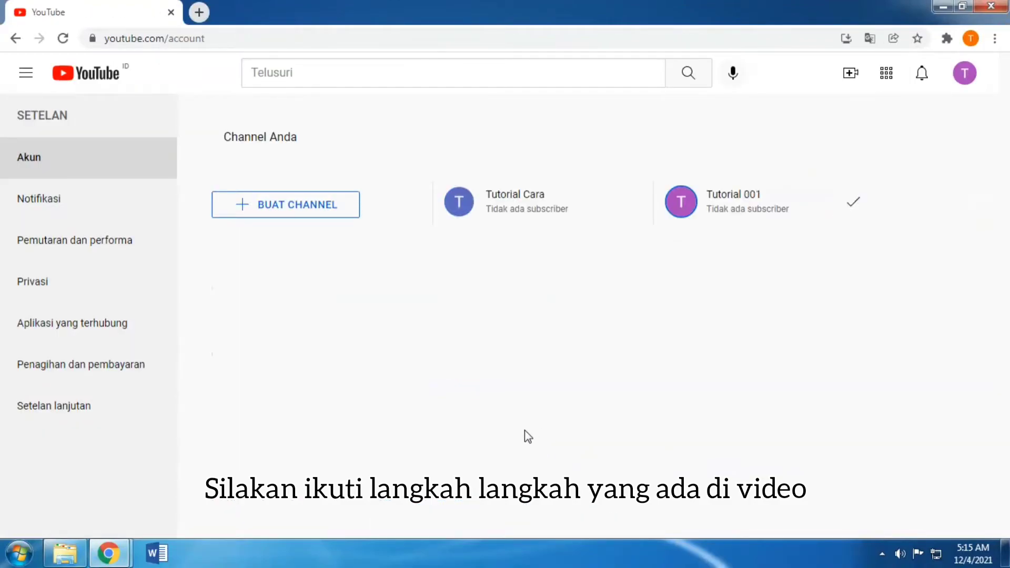
click(321, 217)
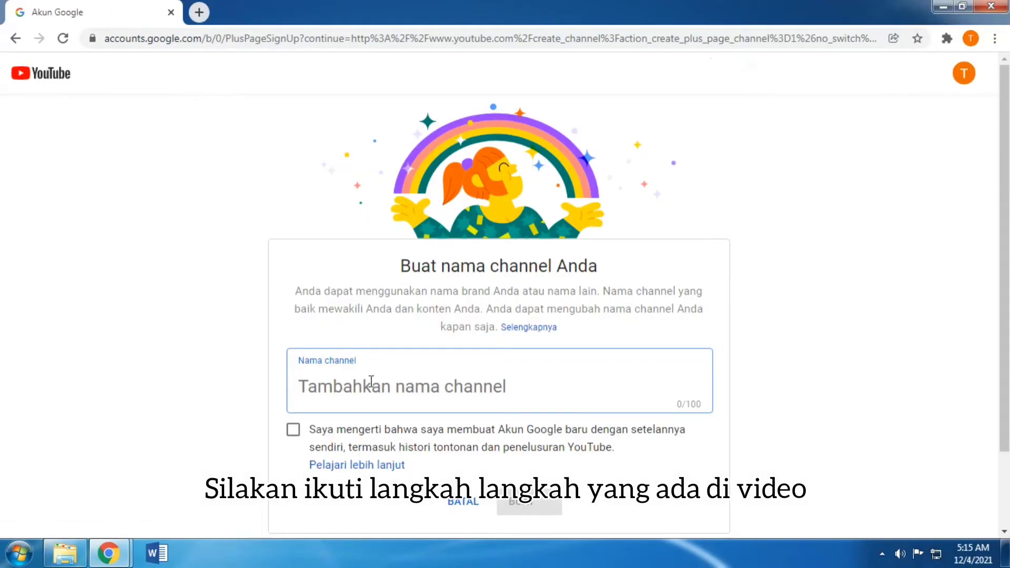
Name the channel "Tutorial 002", accept the new Google account acknowledgement, and create it
text(Tutu)
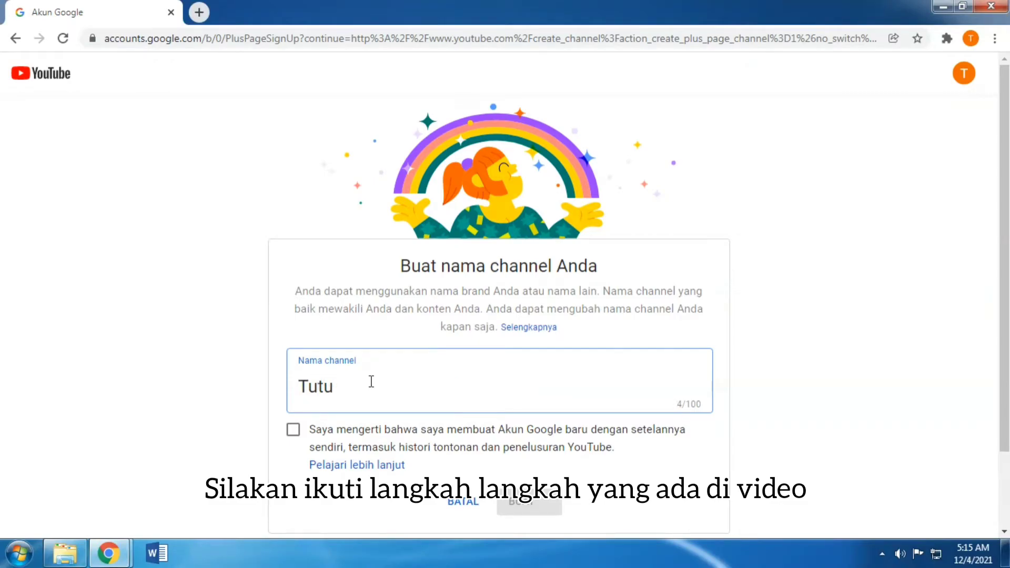
text(rial 002)
key(BackSpace)
text(o)
click(293, 430)
click(547, 507)
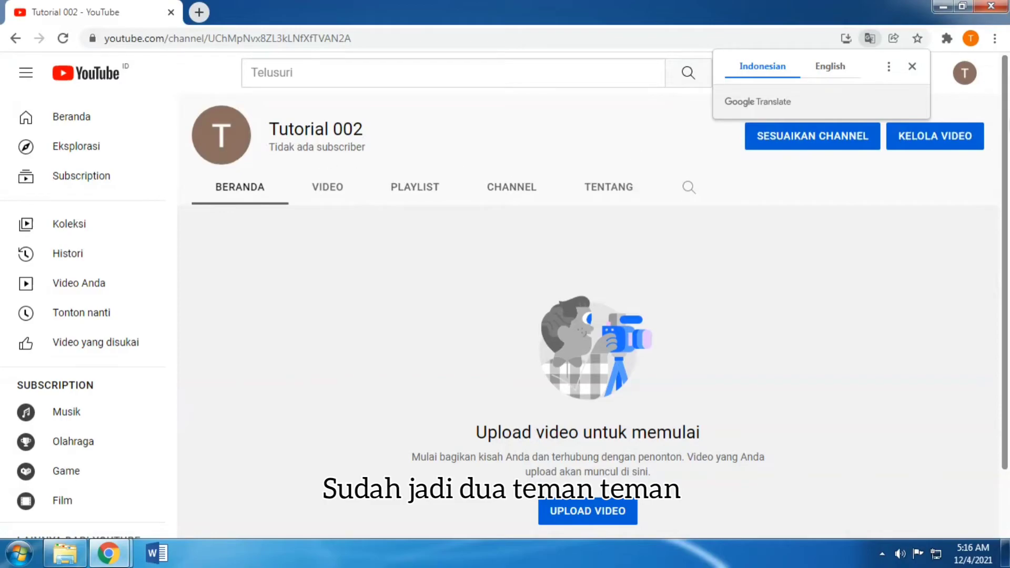
From the Tutorial 002 channel's settings, open the channel management page and start creating one more channel
click(964, 78)
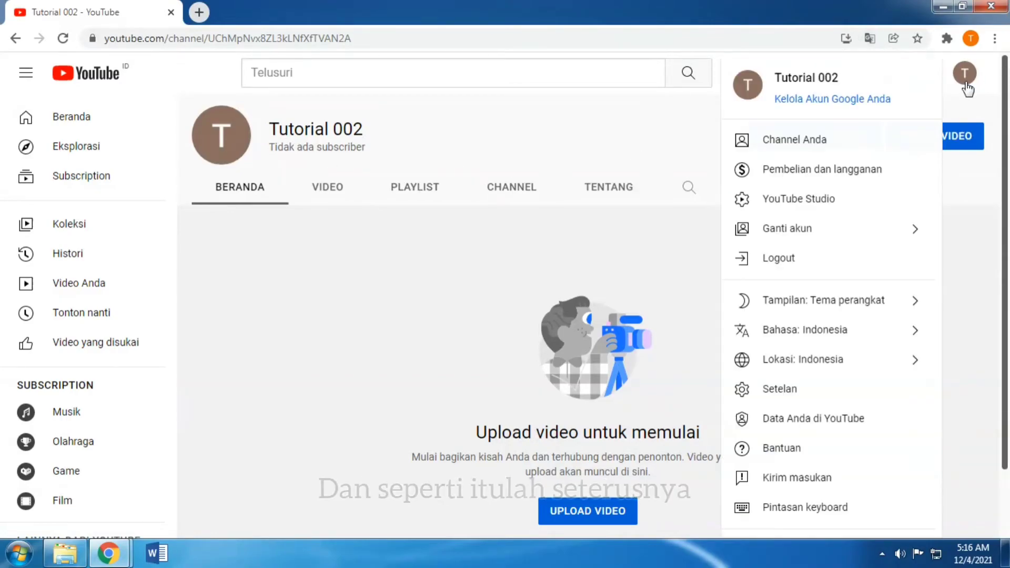
click(839, 392)
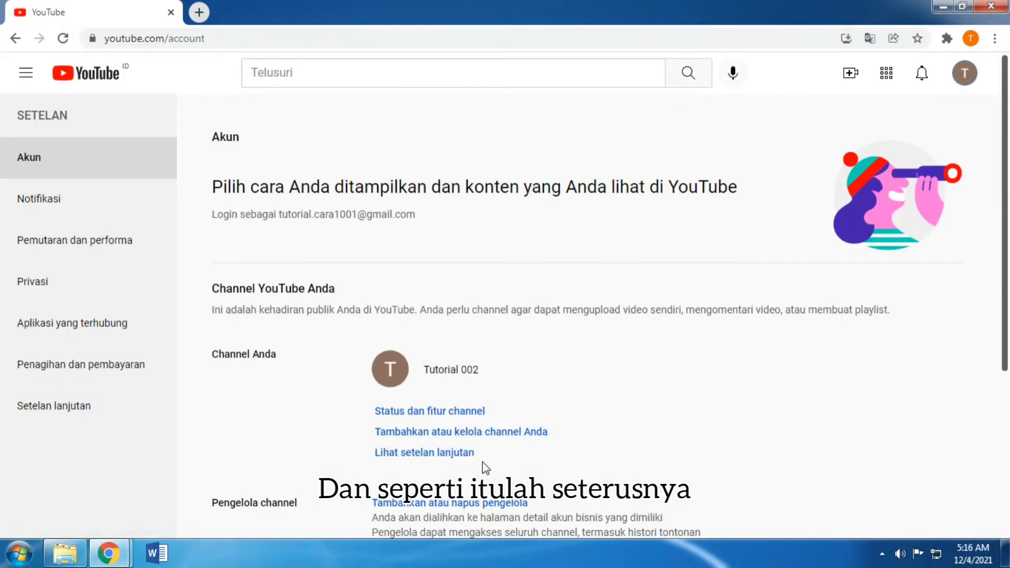
click(444, 432)
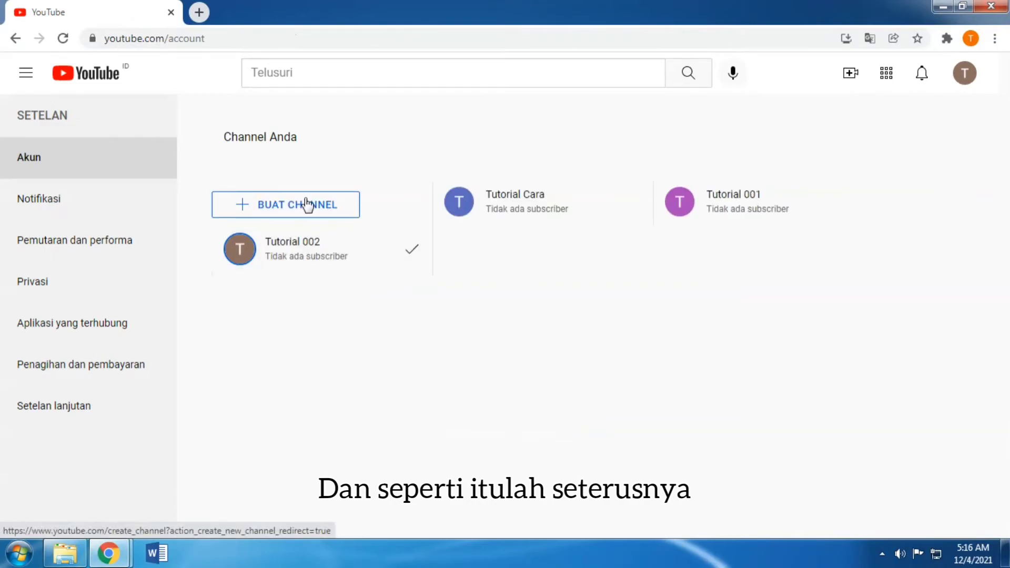
click(351, 202)
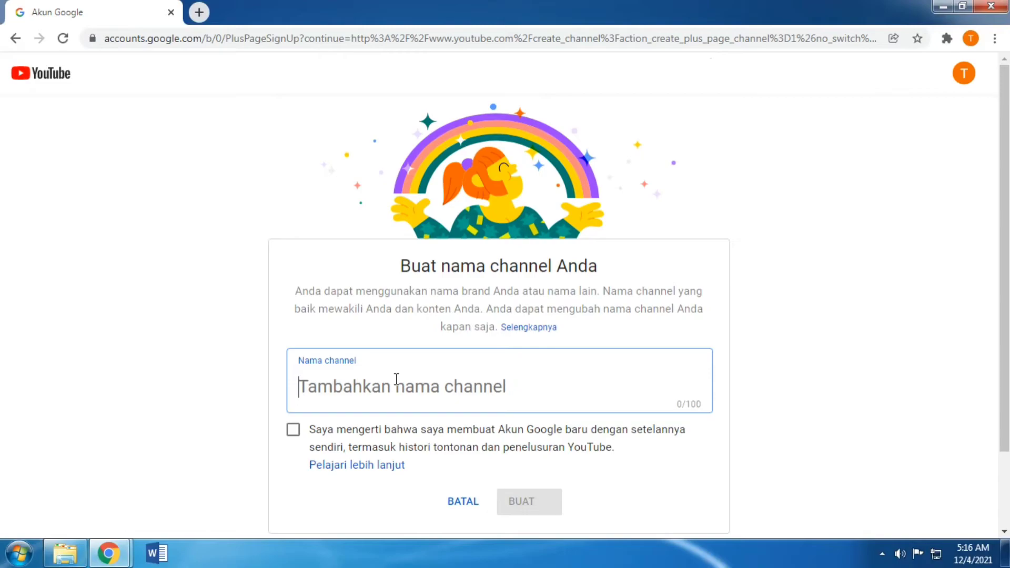
Name the channel "Tutorial 003", accept the new Google account acknowledgement, create it, and dismiss the translation popup
text(Tu)
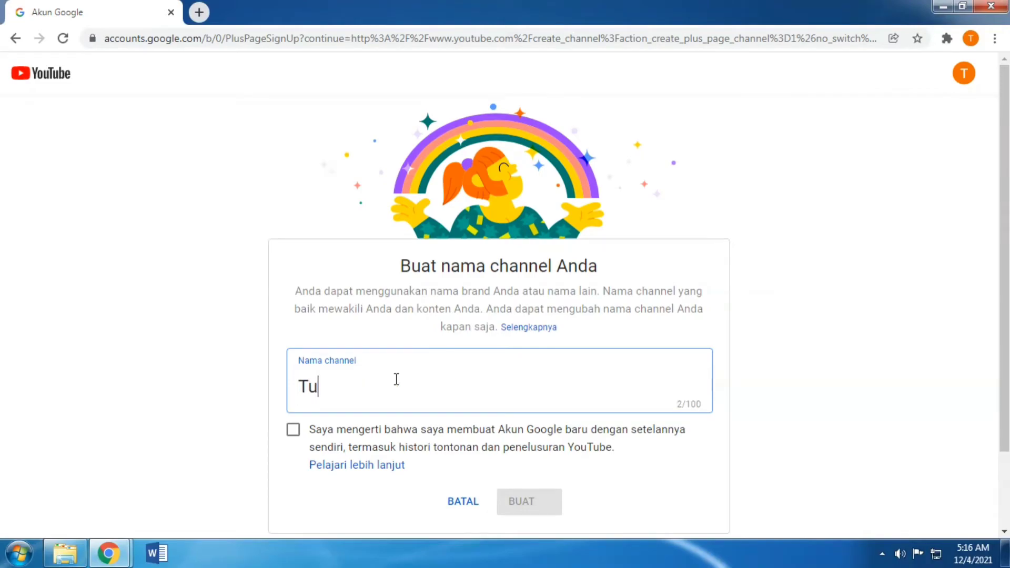
text(torial 003)
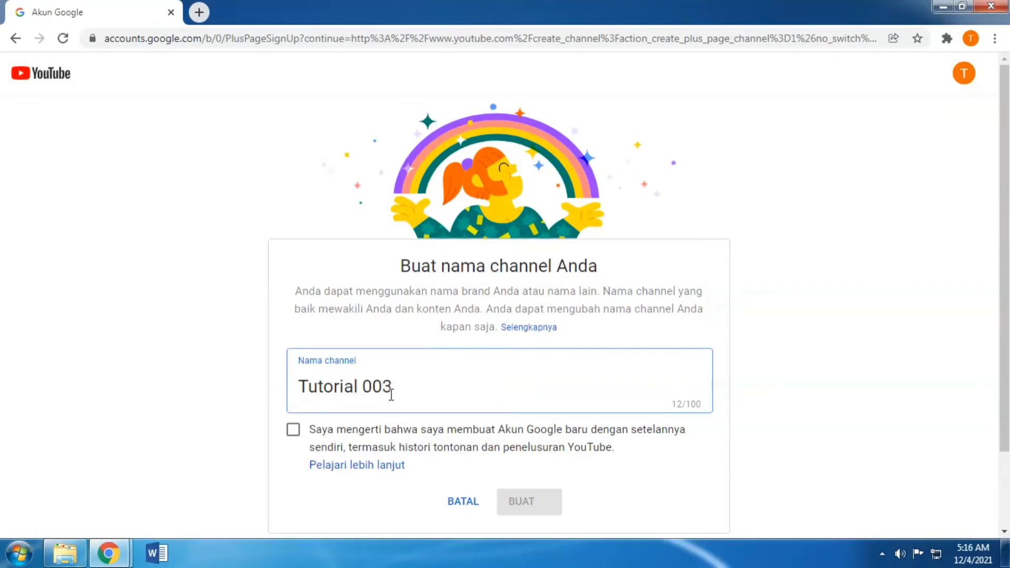
click(356, 430)
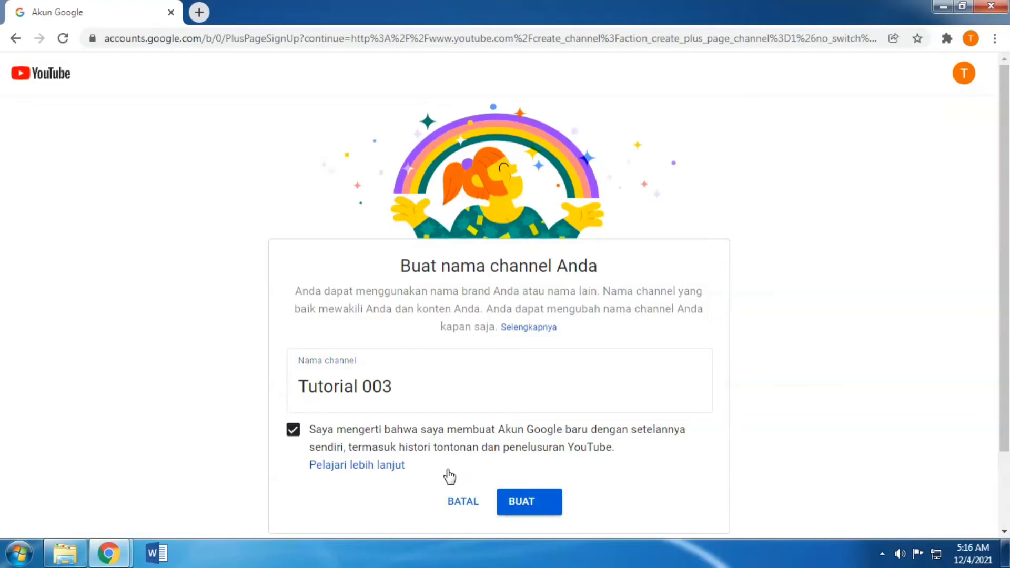
click(527, 508)
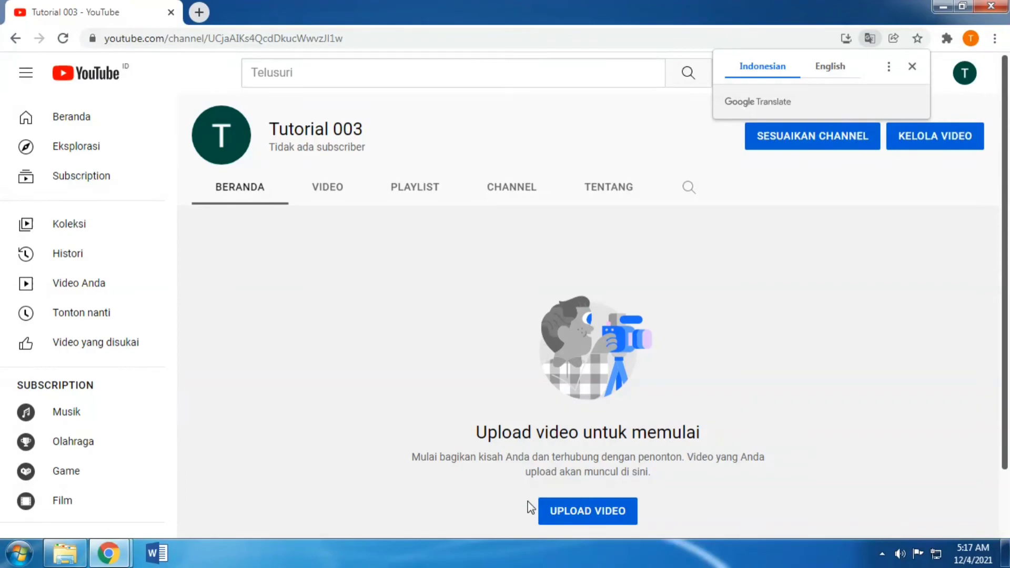
click(256, 307)
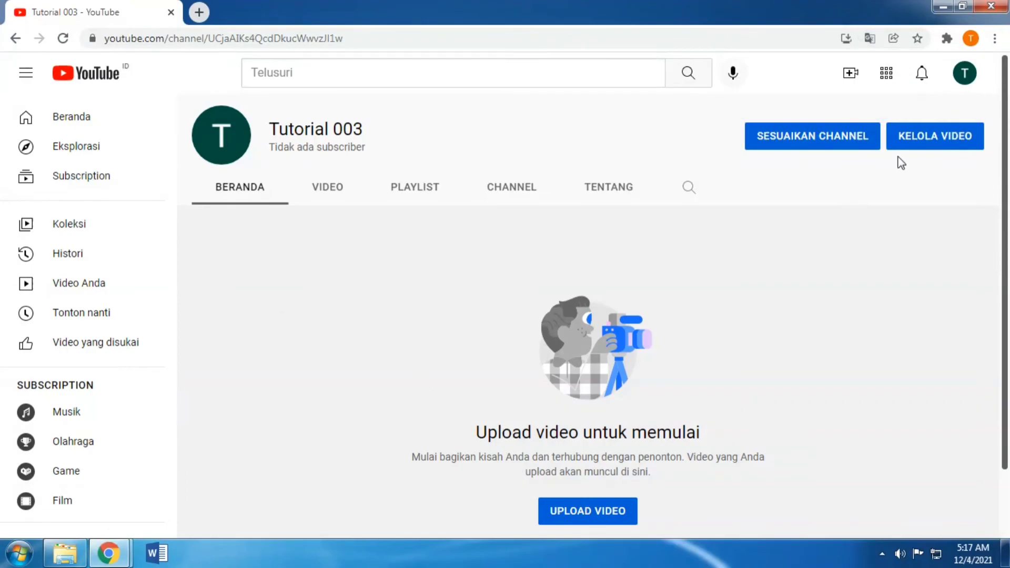
Open the account switcher (Ganti akun) to review all channels under the same email account
click(965, 79)
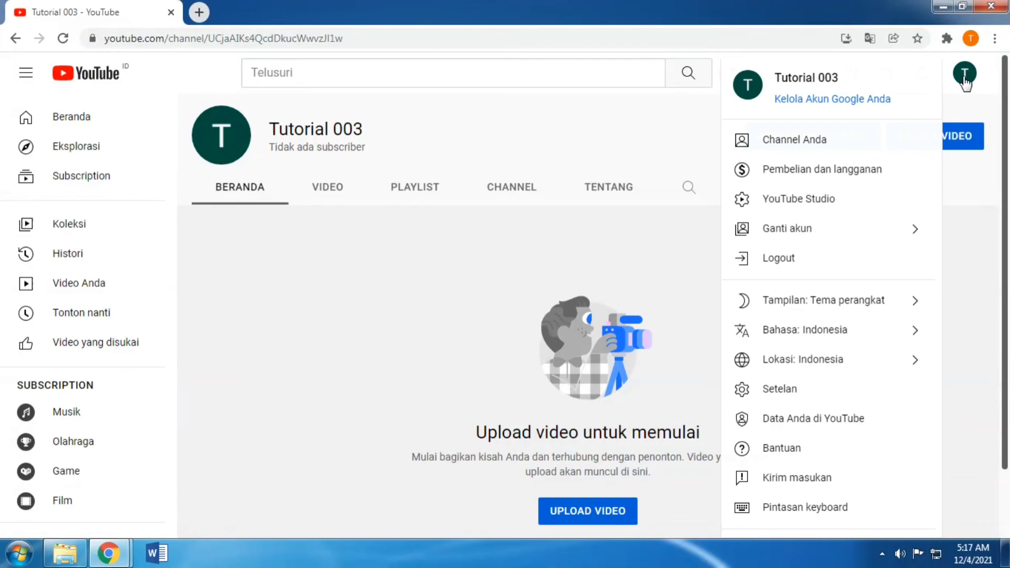
click(871, 240)
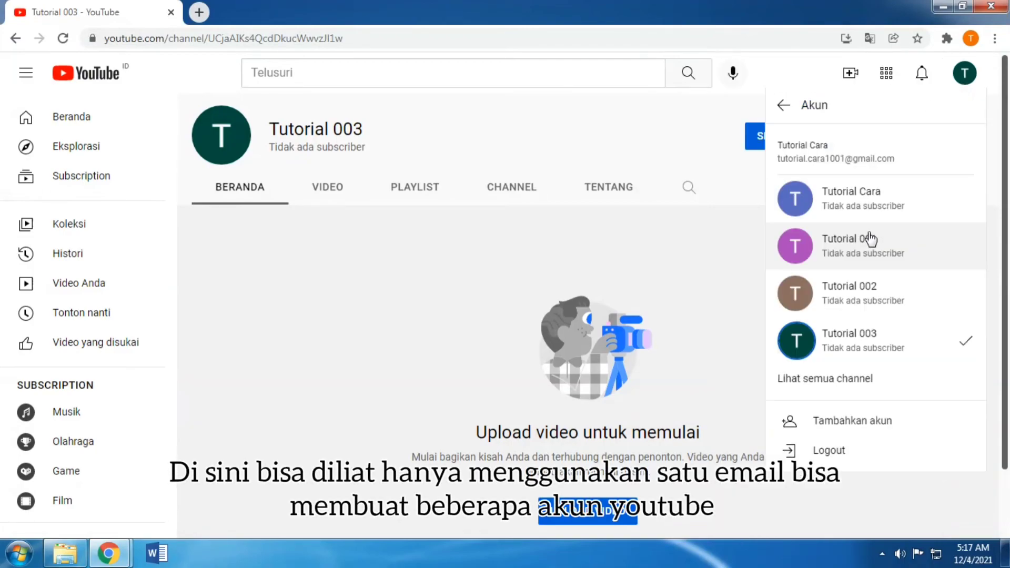